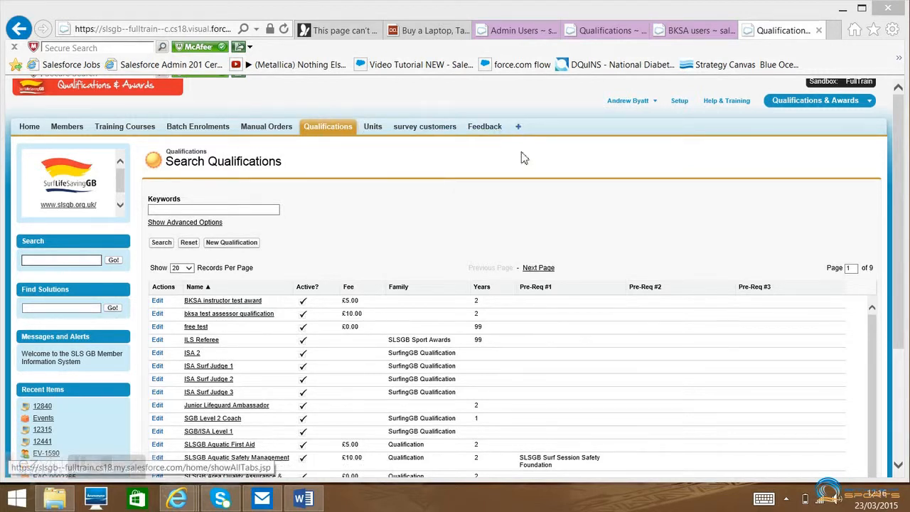
Create a new qualification named "new qualification test".
left_click(232, 244)
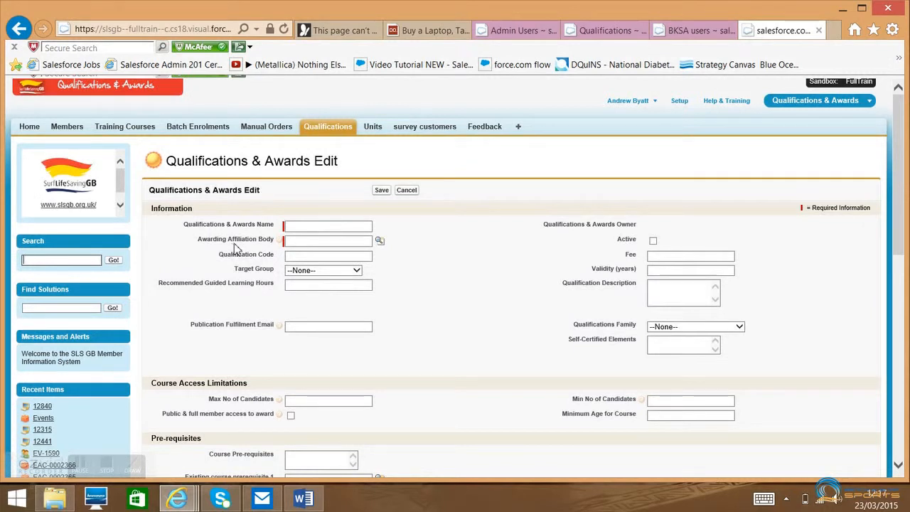
left_click(346, 228)
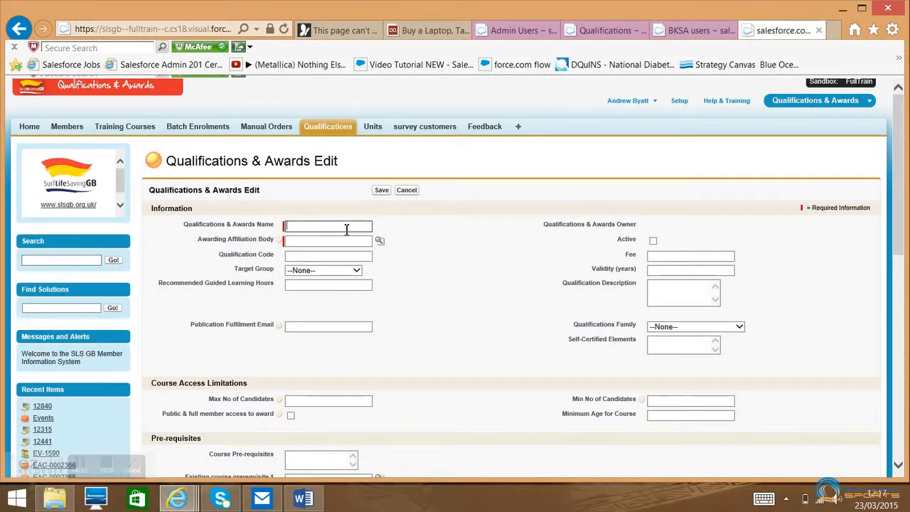
type("new qualification test")
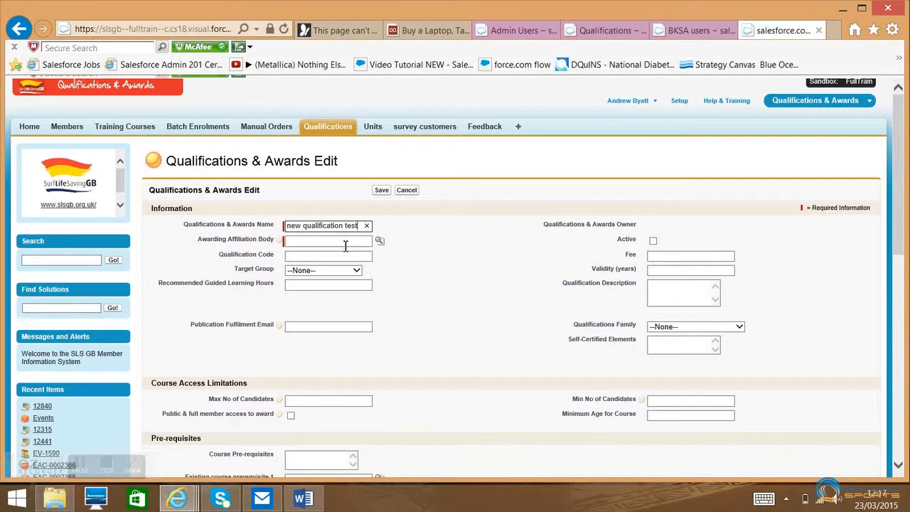
Look up the Awarding Affiliation Body and set it to SLSGB.
left_click(345, 243)
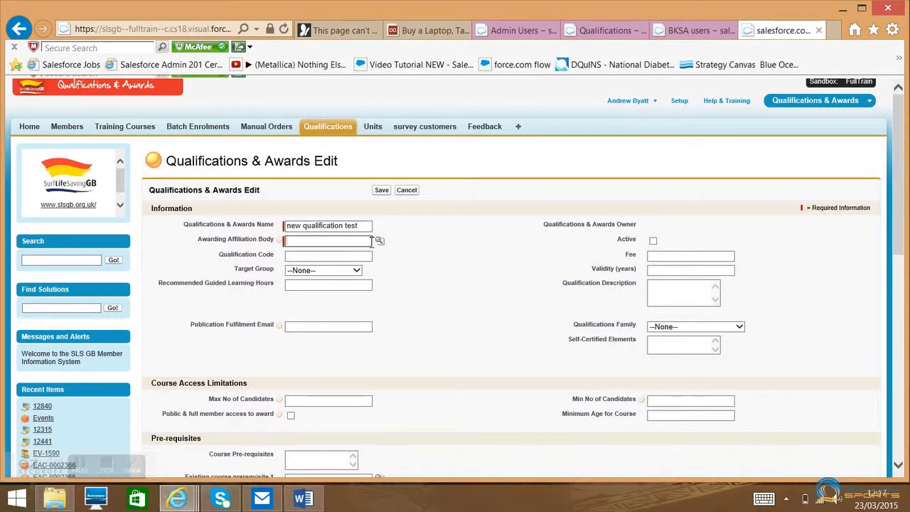
left_click(380, 243)
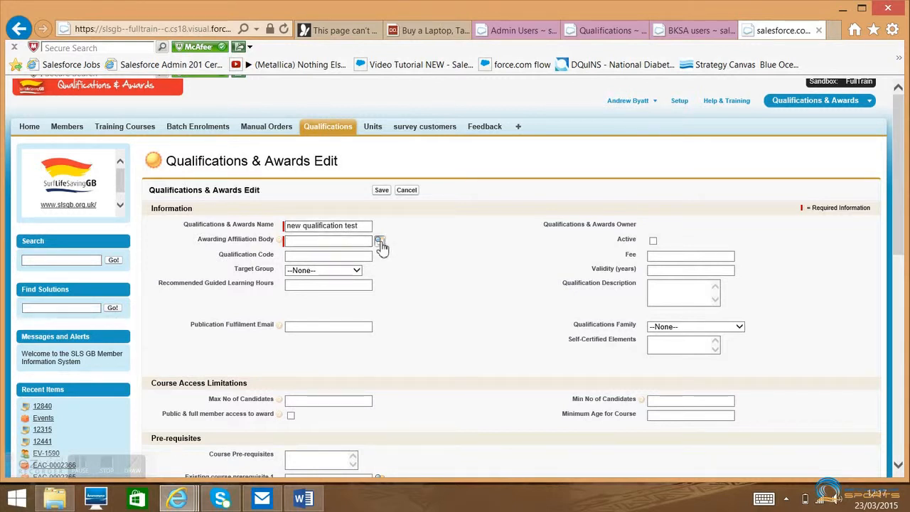
left_click(380, 242)
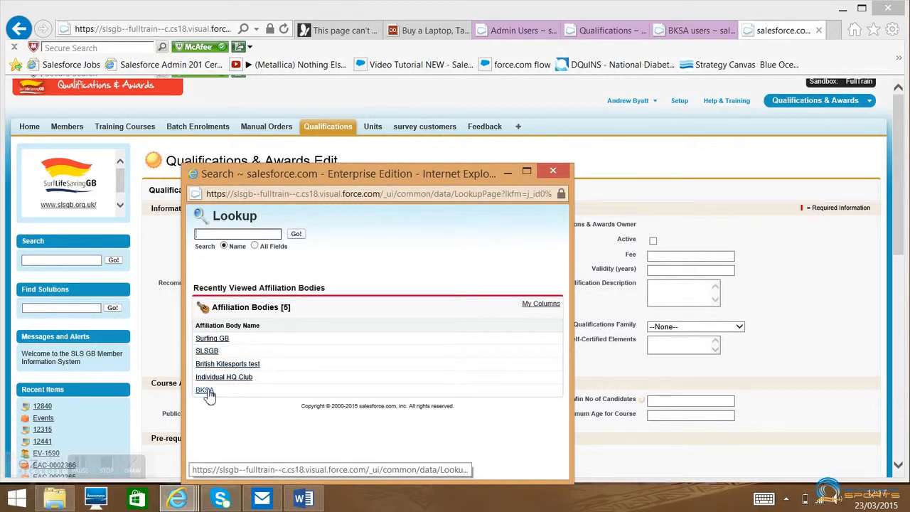
left_click(206, 351)
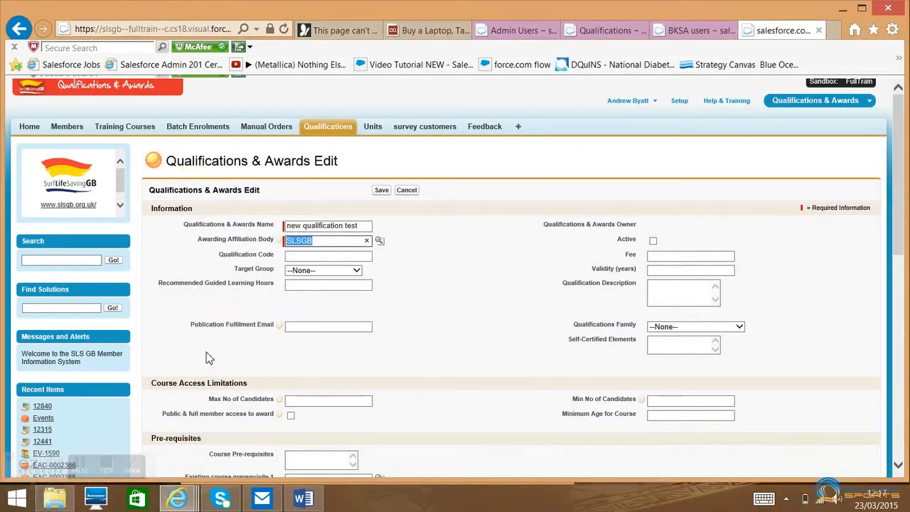
Set the qualification's Target Group to Occupational.
left_click(356, 258)
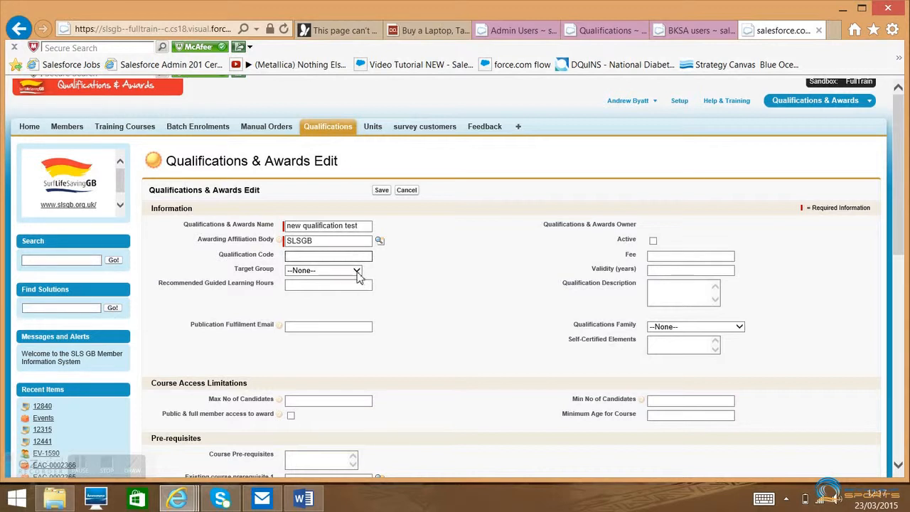
left_click(358, 274)
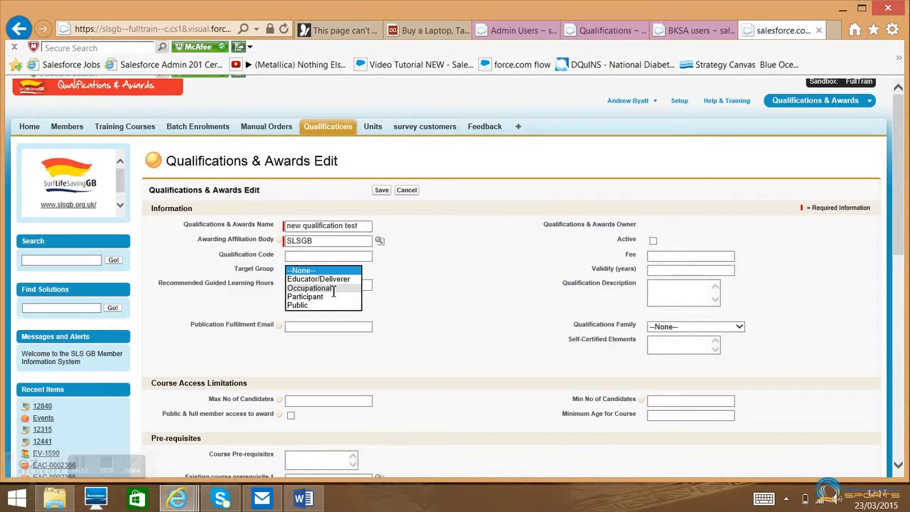
left_click(334, 289)
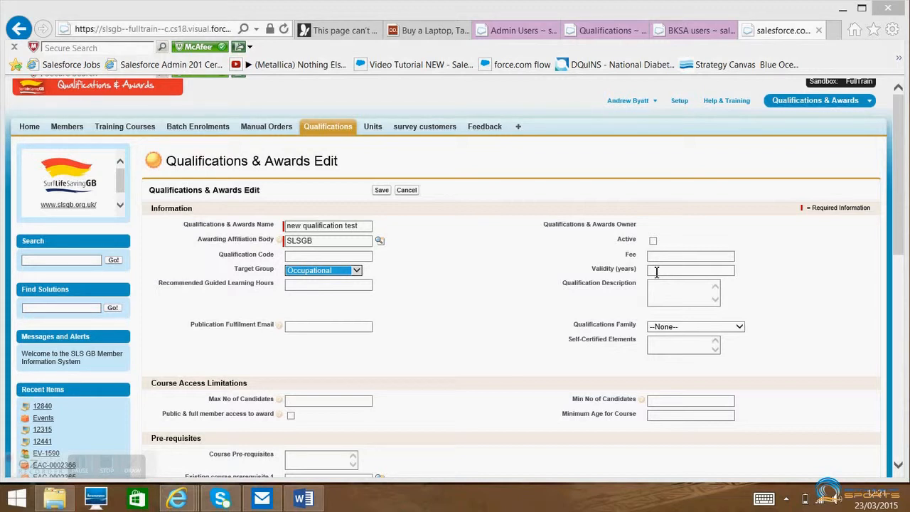
left_click(657, 271)
left_click(739, 328)
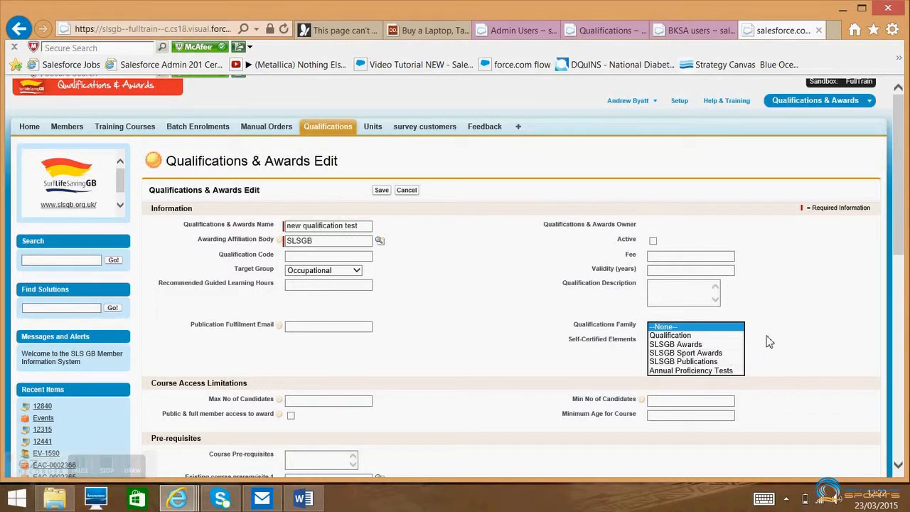
left_click(769, 342)
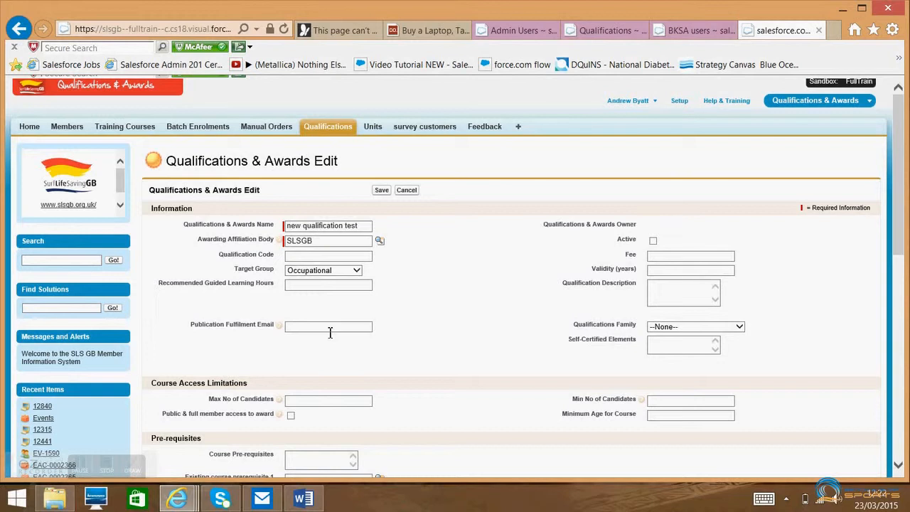
Enable Automatic Course Approval, Automatic Assessment Validation and Assessor not required to be defined in the Assessment Options.
scroll(329, 333, "down", 5)
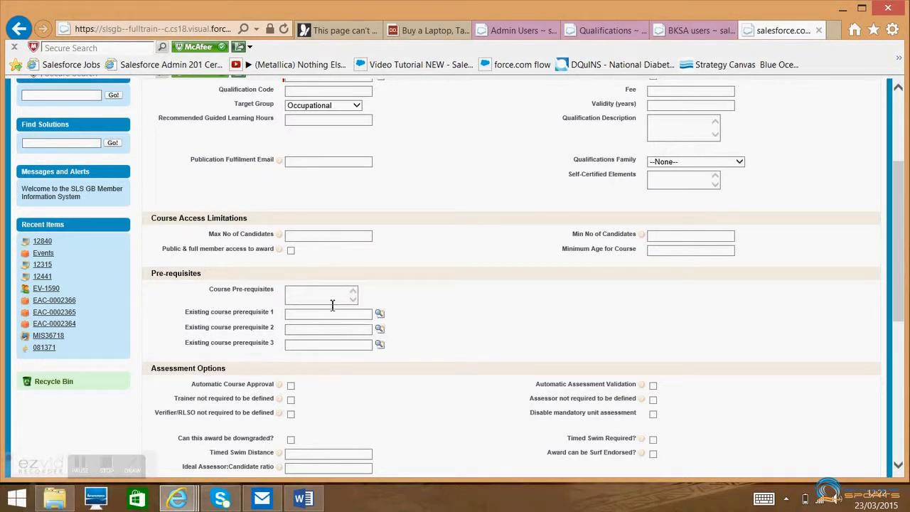
scroll(332, 305, "down", 3)
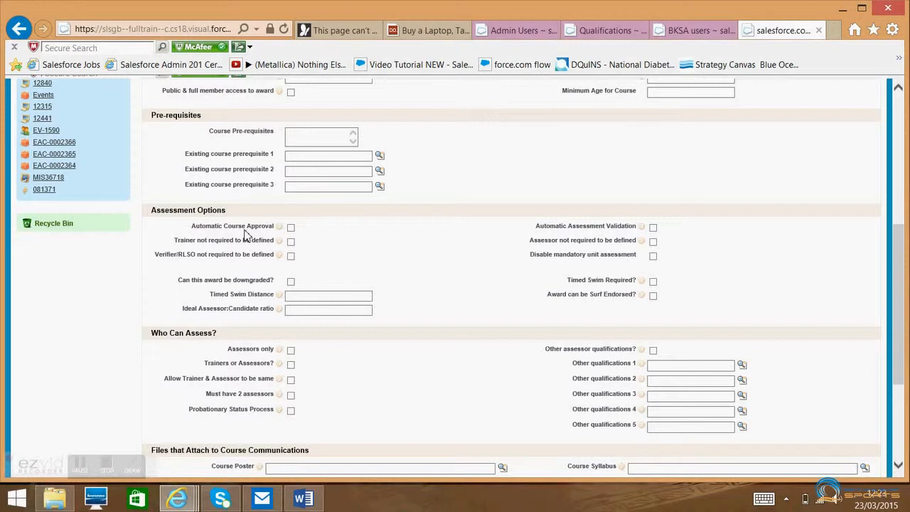
mouse_move(278, 234)
left_click(291, 228)
mouse_move(639, 228)
left_click(654, 230)
left_click(652, 242)
Clear Assessor not required to be defined in the Assessment Options.
scroll(327, 308, "down", 5)
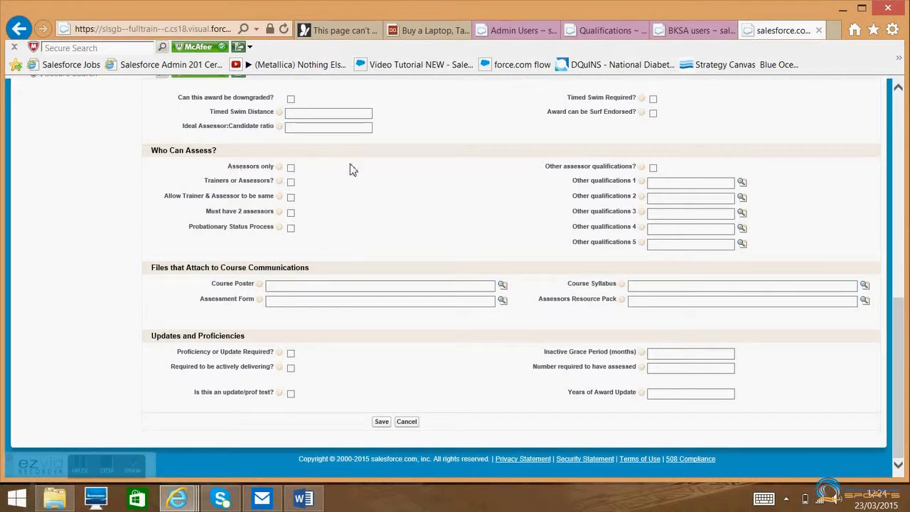
scroll(512, 278, "up", 3)
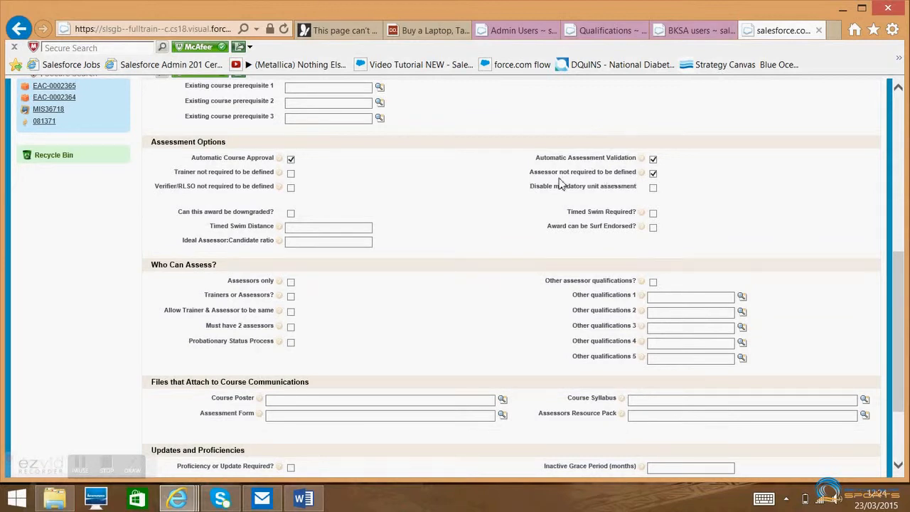
scroll(569, 203, "down", 3)
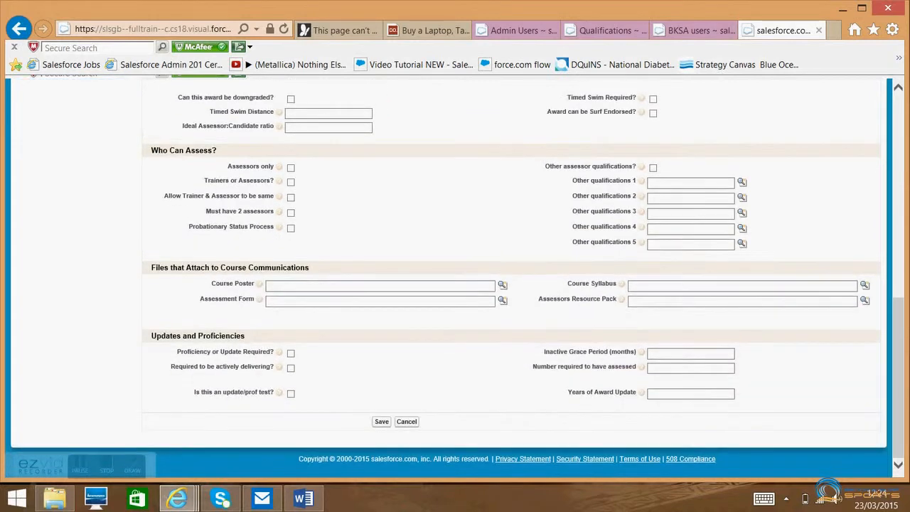
scroll(512, 277, "up", 3)
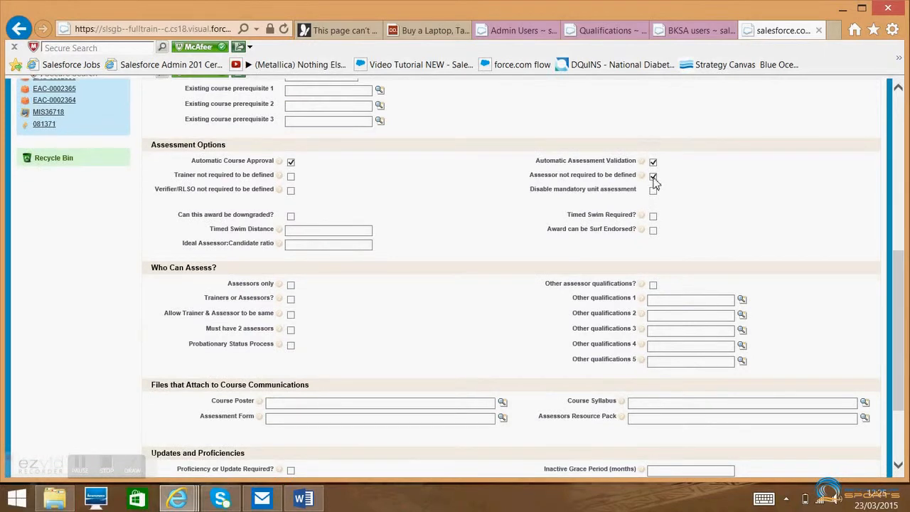
Mark Proficiency or Update Required under Updates and Proficiencies and save the qualification.
scroll(655, 183, "down", 3)
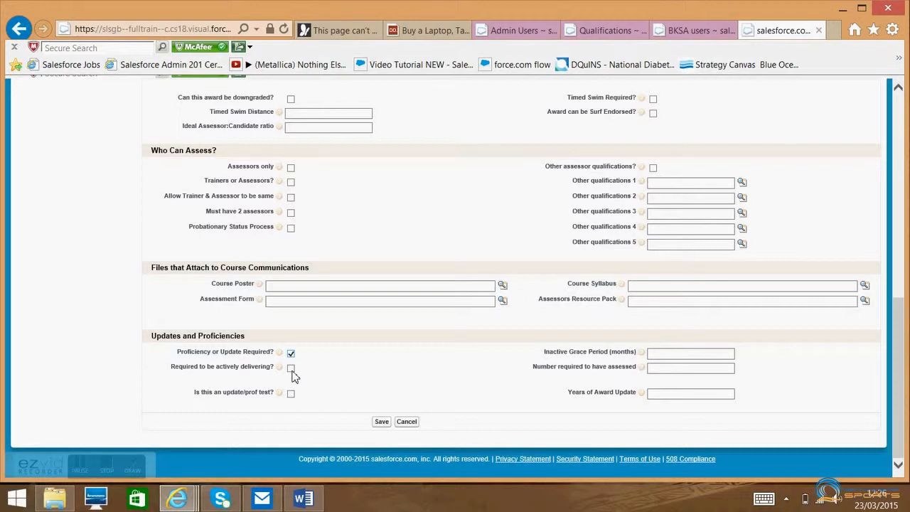
mouse_move(282, 375)
mouse_move(642, 397)
left_click(381, 423)
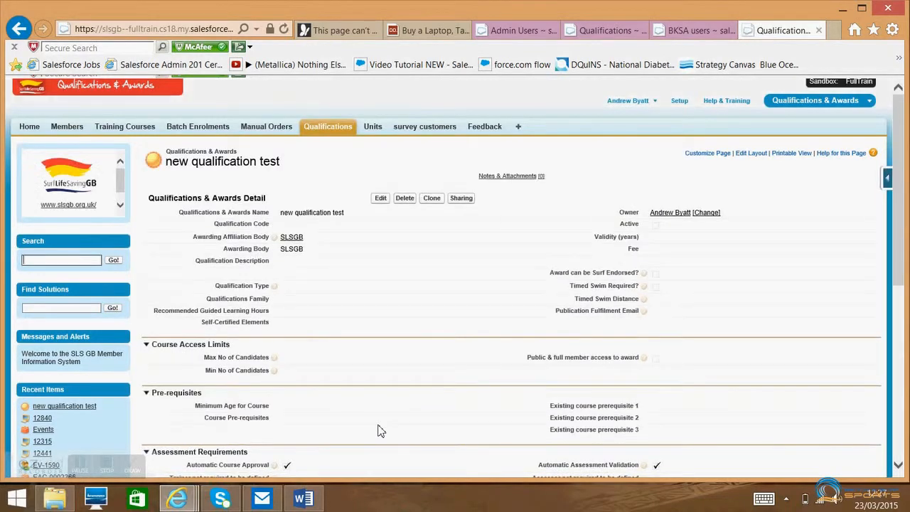
Reopen the saved qualification for editing and add BKSA instructor test award to the courses selected for update.
scroll(381, 430, "down", 5)
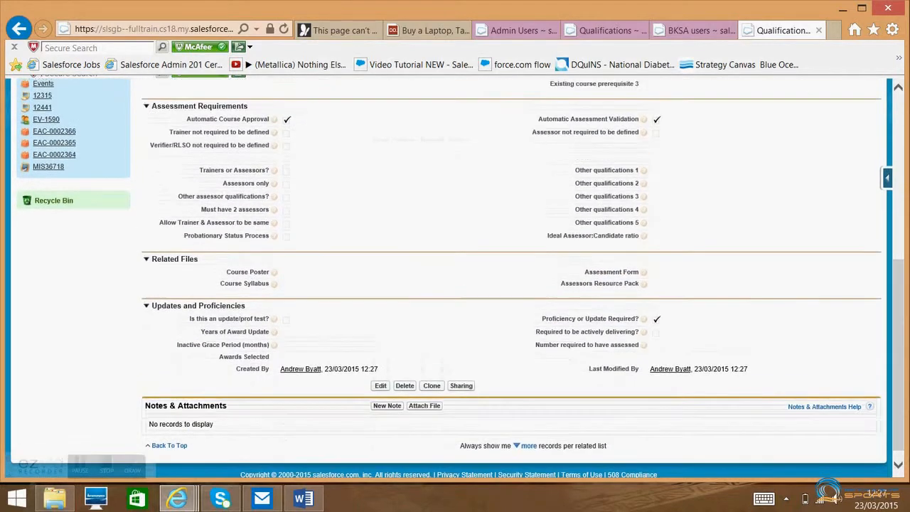
scroll(455, 278, "up", 5)
scroll(386, 361, "up", 1)
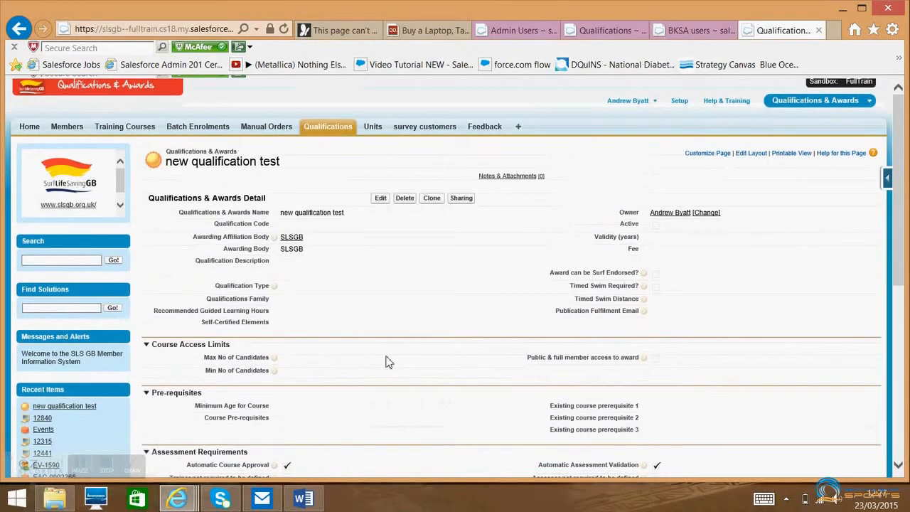
left_click(380, 199)
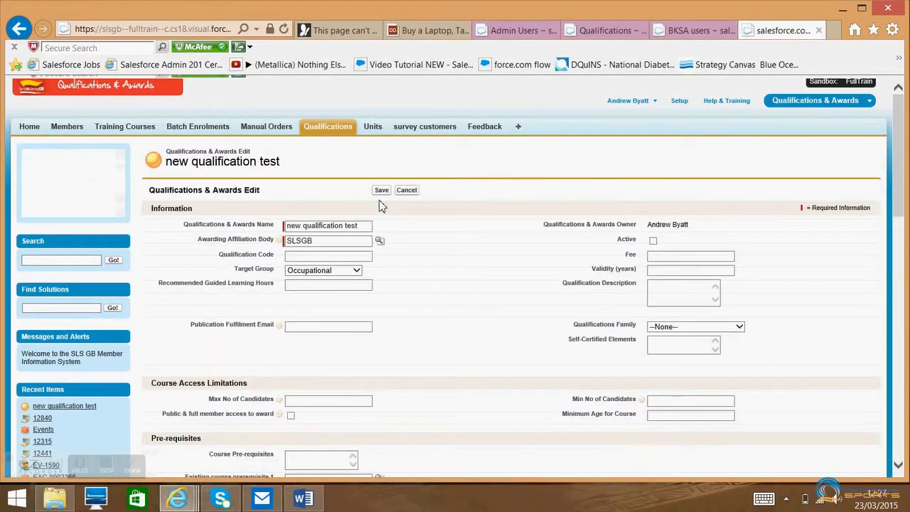
scroll(381, 203, "down", 6)
scroll(307, 226, "down", 5)
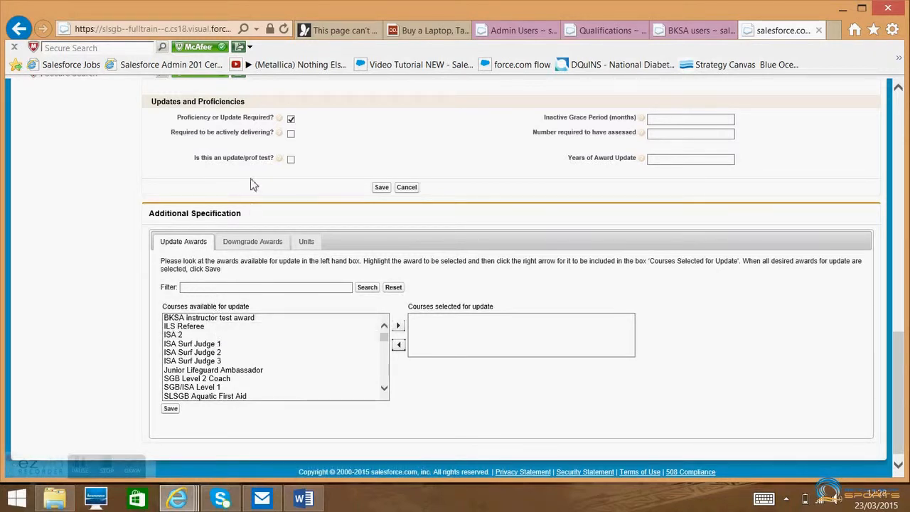
left_click(218, 324)
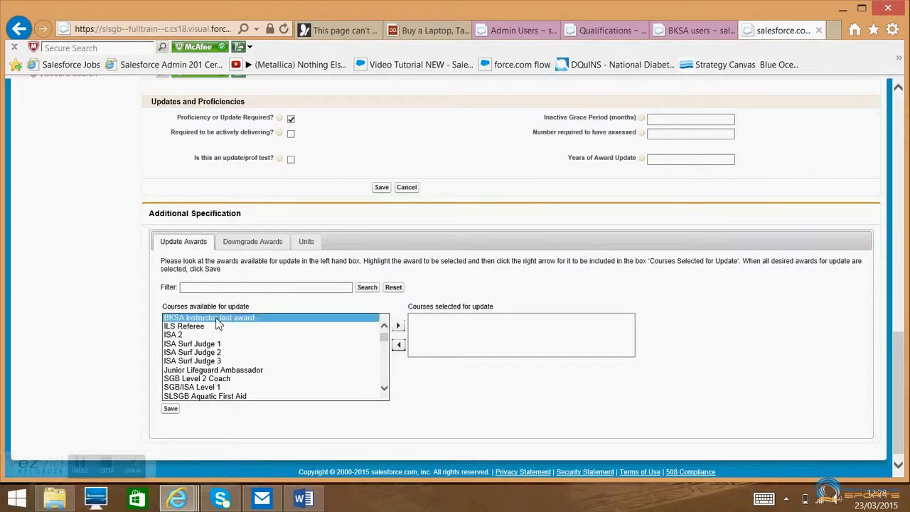
left_click(399, 327)
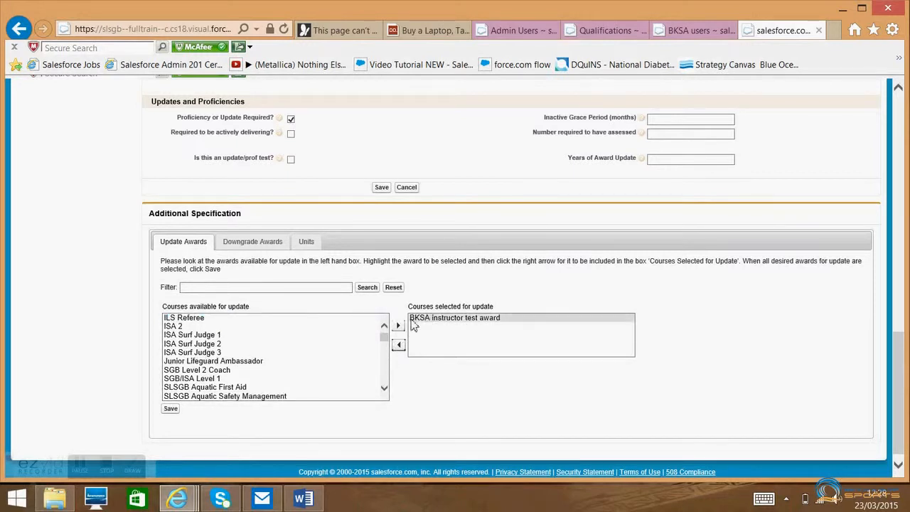
Add free test and ISA 2 to the qualification's selected downgrade awards.
left_click(254, 244)
left_click(239, 326)
left_click(233, 335)
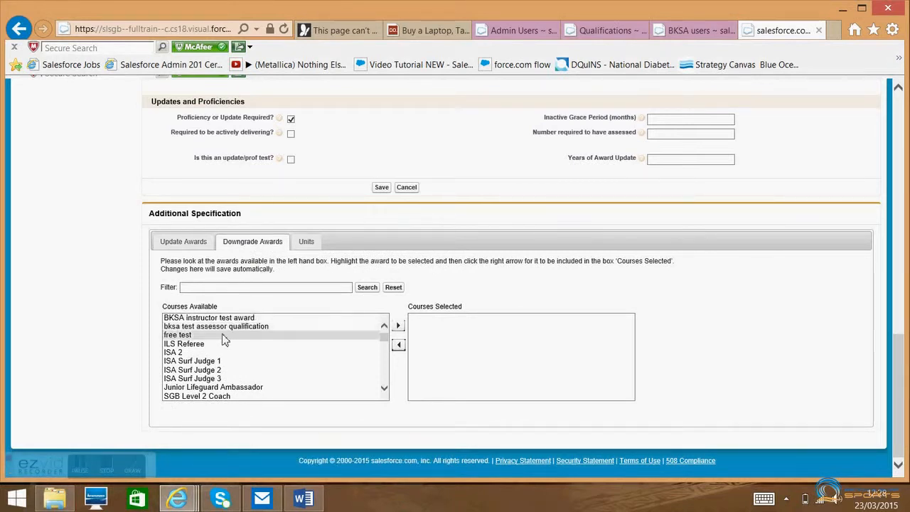
left_click(398, 326)
left_click(446, 318)
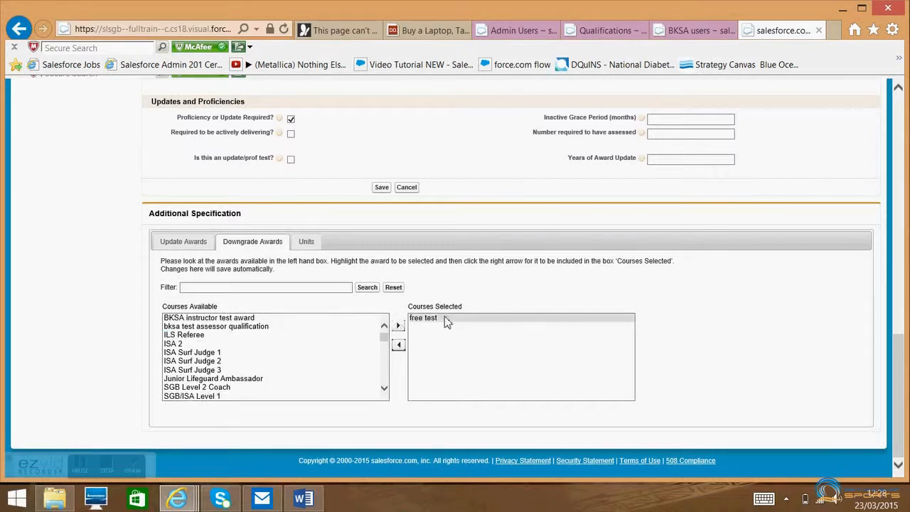
left_click(271, 347)
left_click(398, 325)
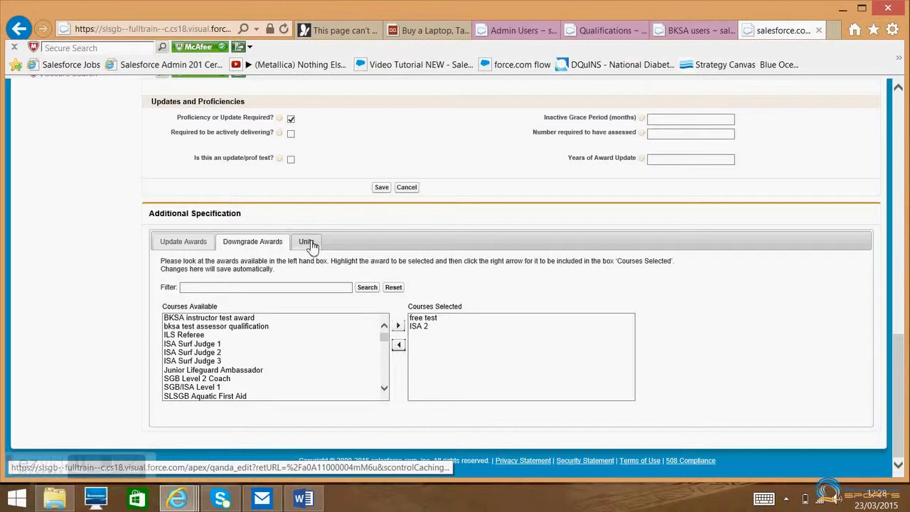
Add the units FAP05 - Administering Oxygen - proficiency test and bksa01 - bksa test unit to the qualification.
left_click(309, 245)
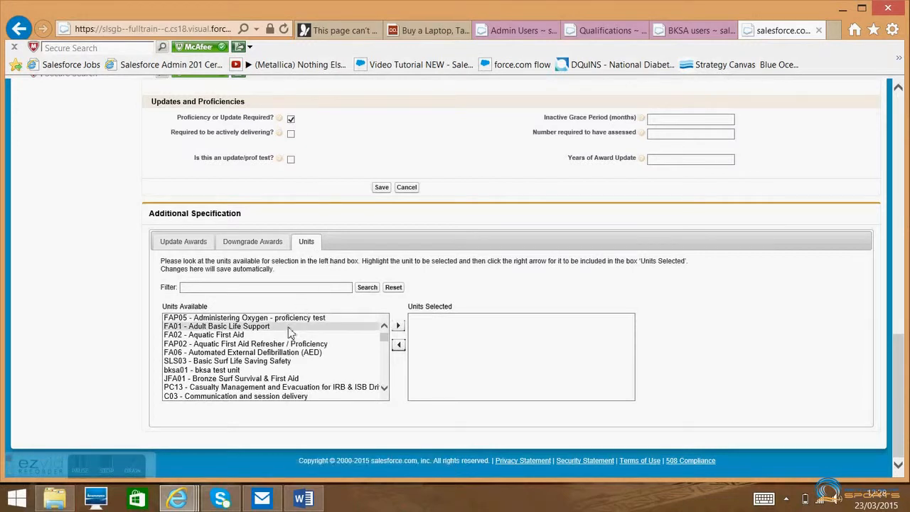
scroll(384, 344, "down", 5)
scroll(384, 344, "up", 5)
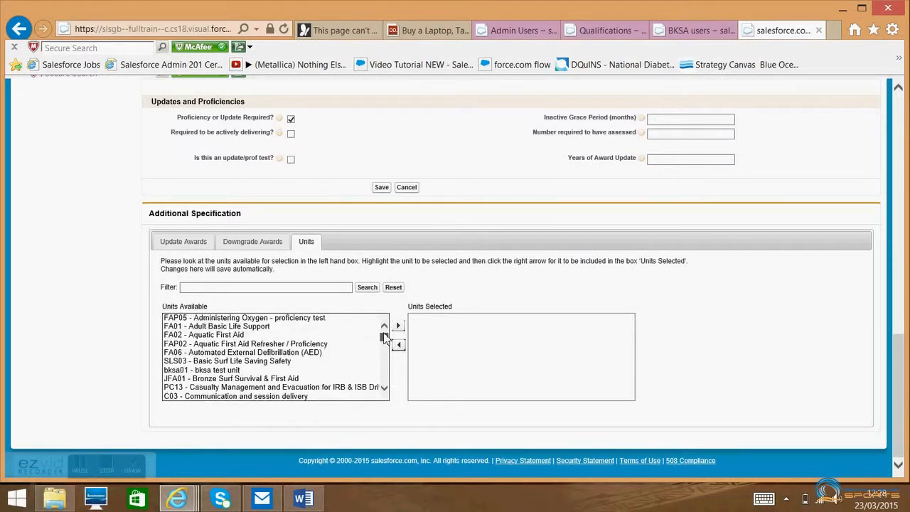
left_click(334, 320)
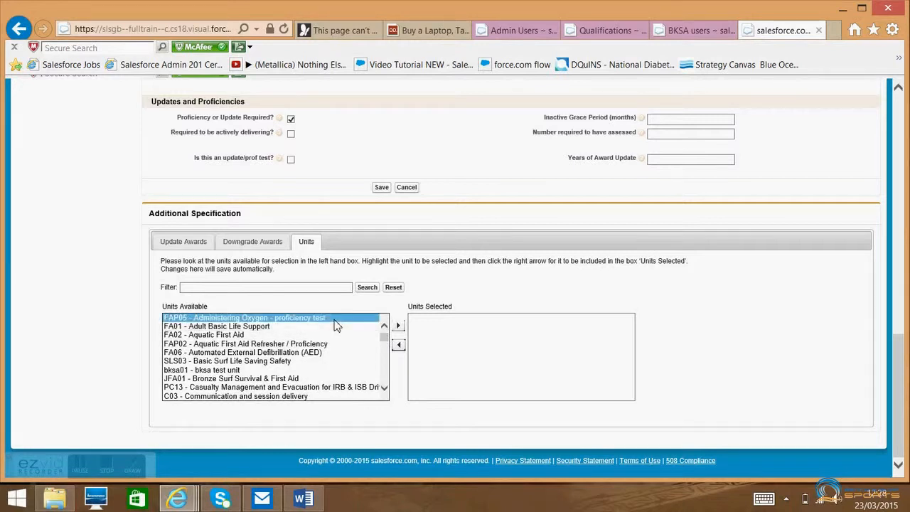
left_click(399, 327)
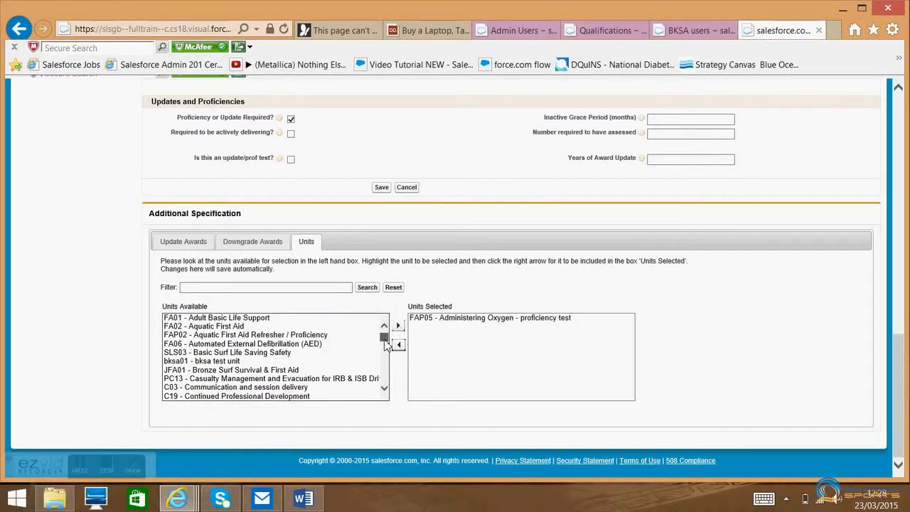
scroll(384, 344, "down", 1)
left_click(334, 340)
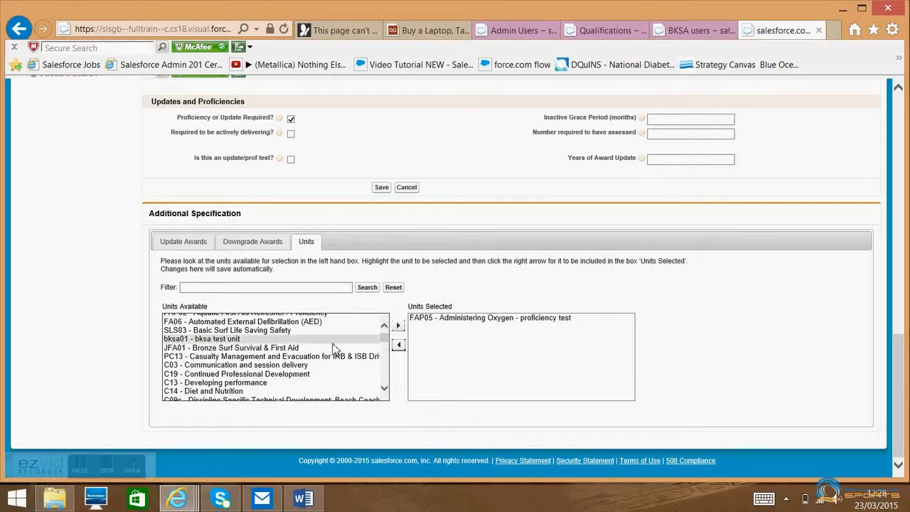
left_click(399, 326)
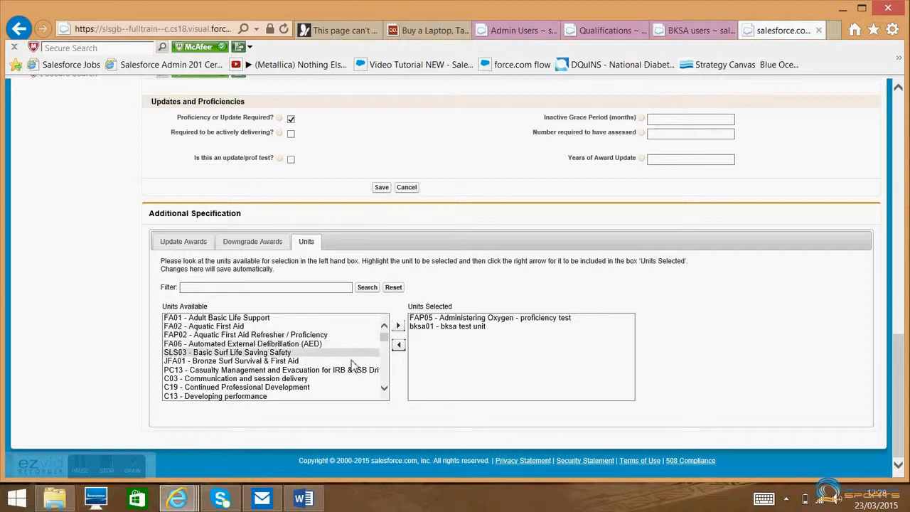
Add the unit C13 - Developing performance to the qualification's selected units and save the qualification.
left_click(367, 398)
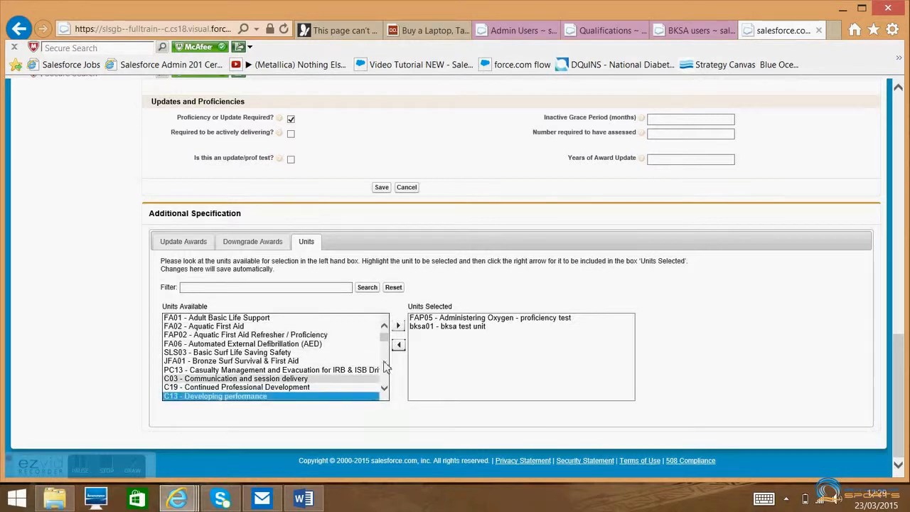
left_click(398, 326)
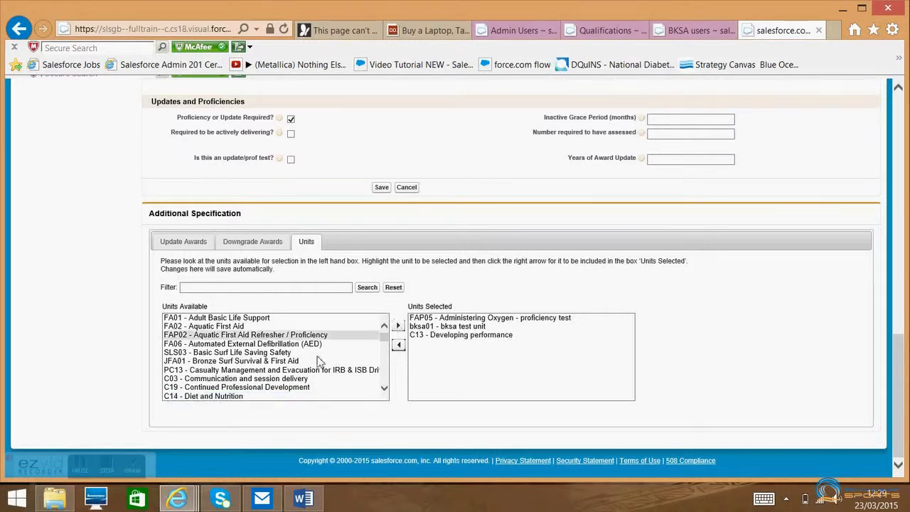
left_click(203, 247)
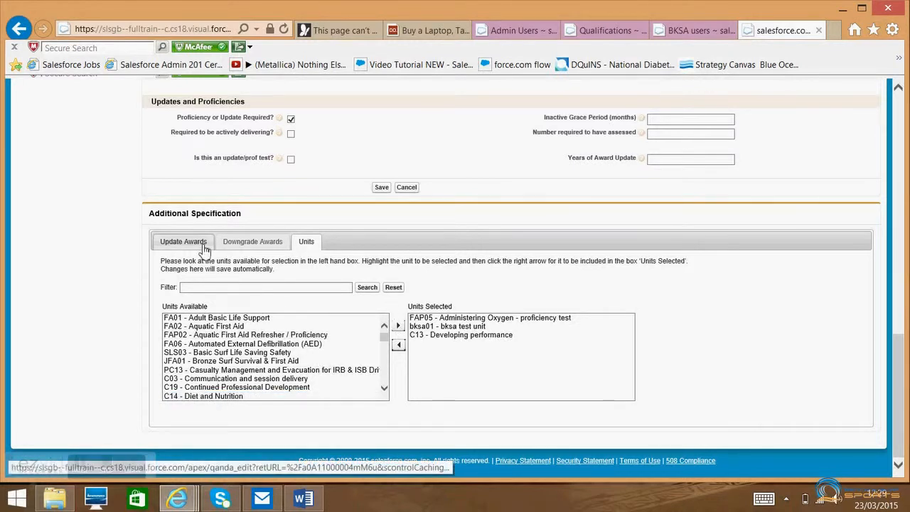
left_click(170, 409)
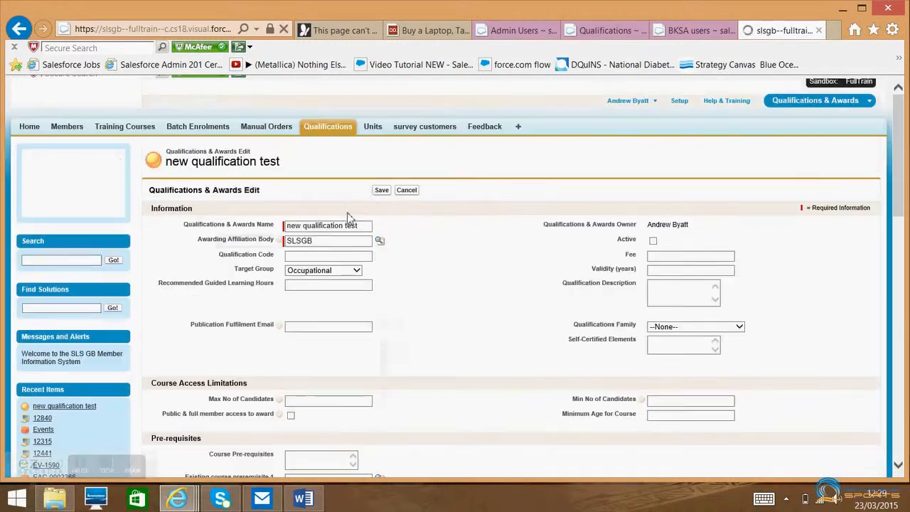
left_click(381, 190)
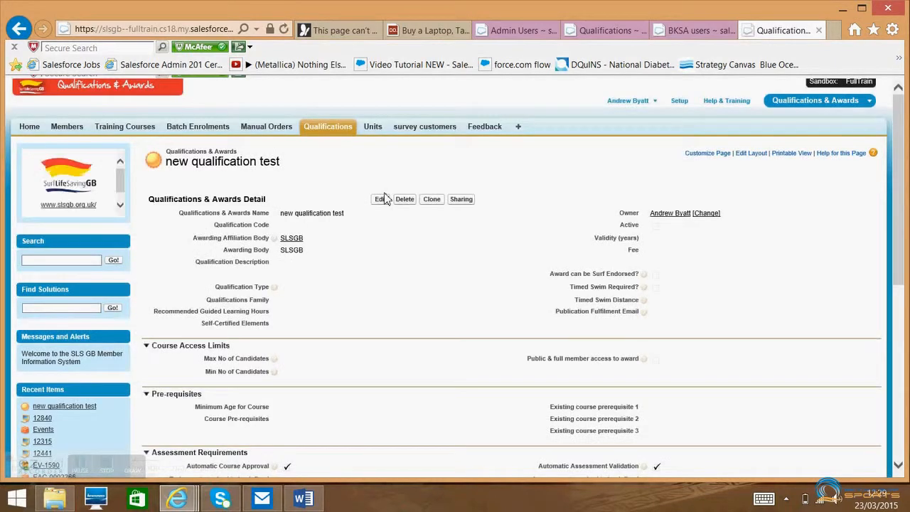
scroll(384, 198, "down", 10)
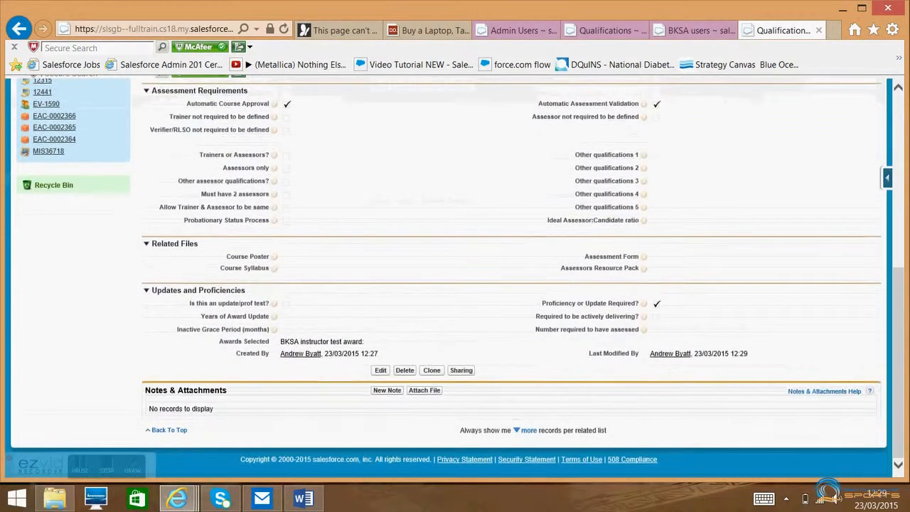
scroll(455, 277, "up", 10)
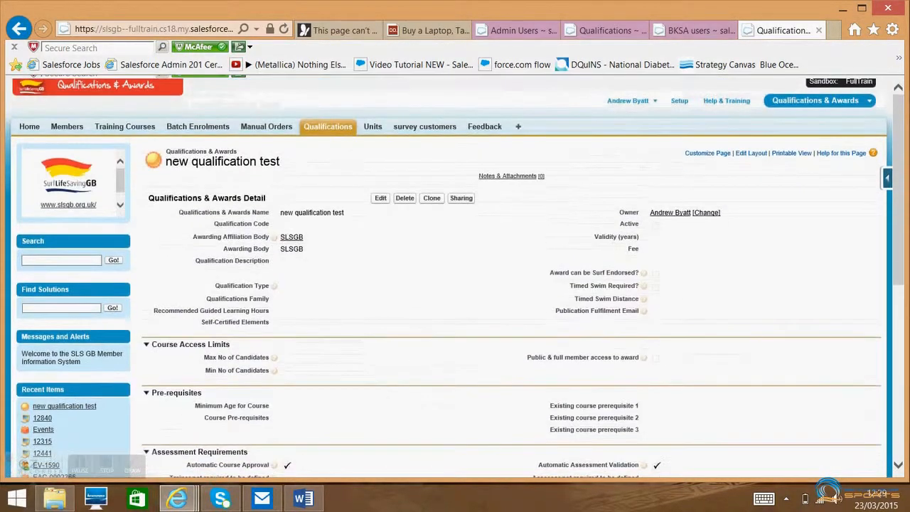